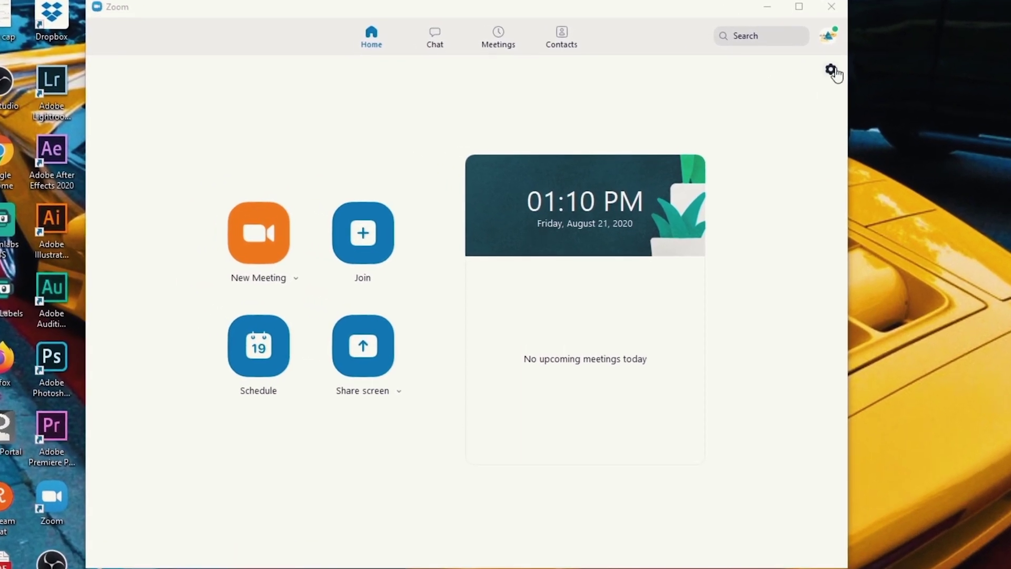
# Step: Open the full meeting settings page in the browser from the client's general settings and close the settings dialog
pyautogui.click(827, 71)
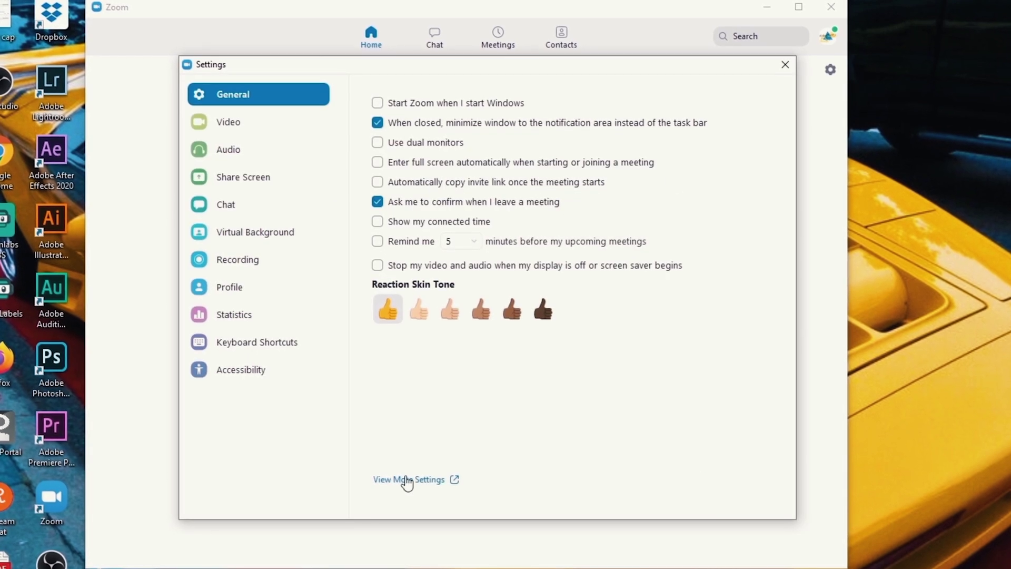
pyautogui.click(406, 479)
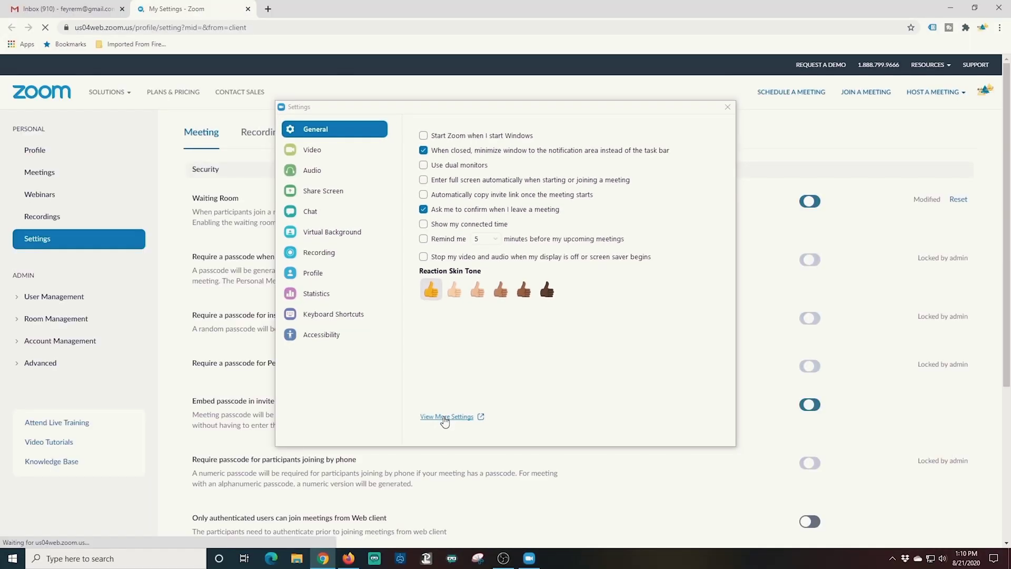
pyautogui.click(726, 106)
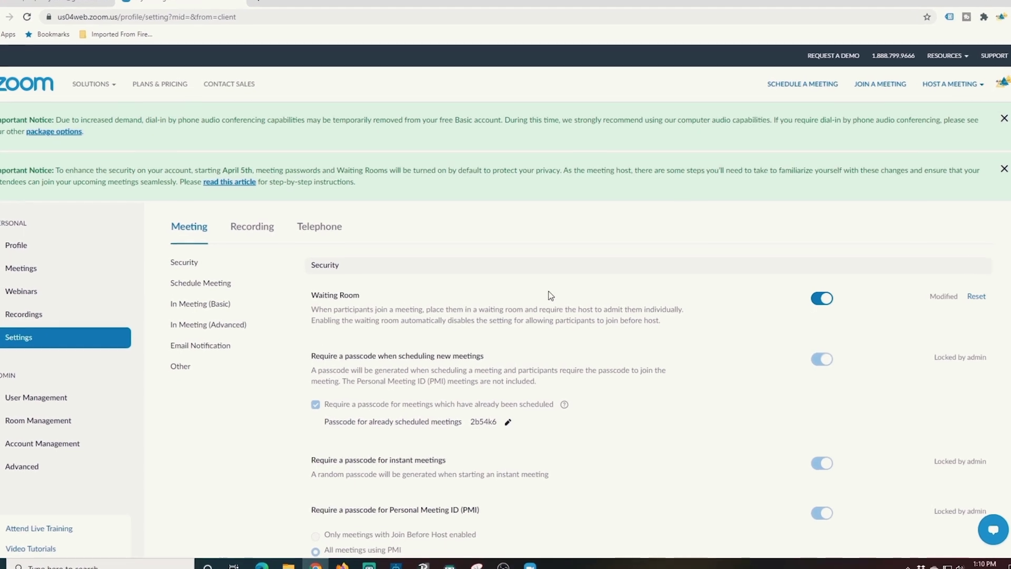
# Step: Find the Virtual background option in the advanced in-meeting settings and make sure it is enabled
pyautogui.scroll(-15, 547, 294)
pyautogui.scroll(-15, 554, 294)
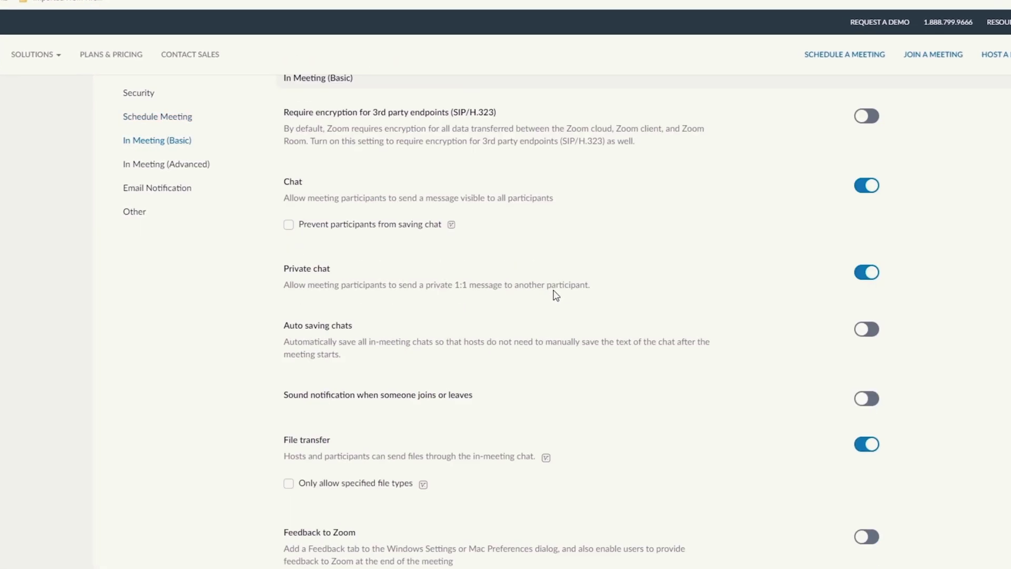
pyautogui.scroll(-20, 560, 294)
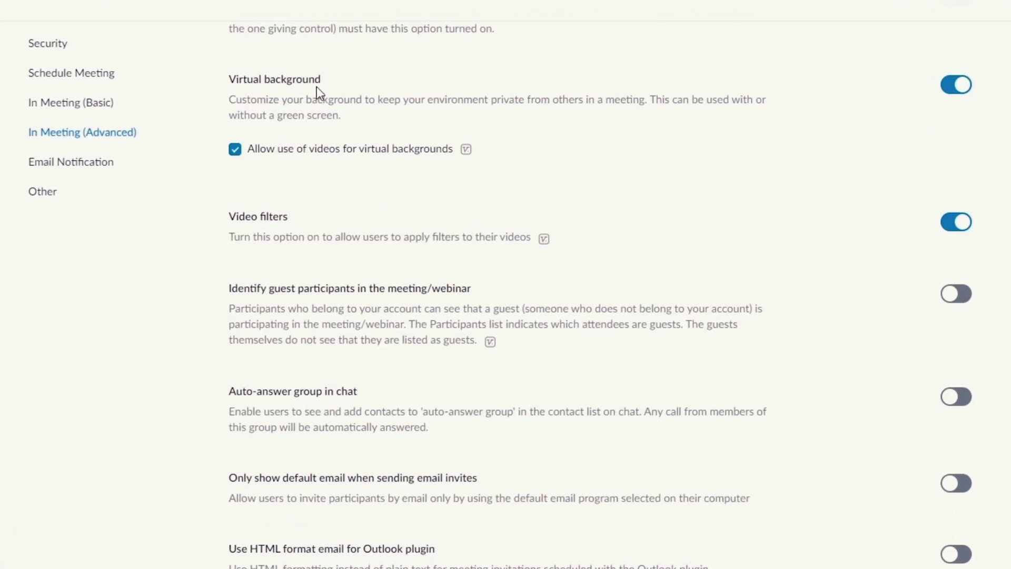
pyautogui.click(957, 94)
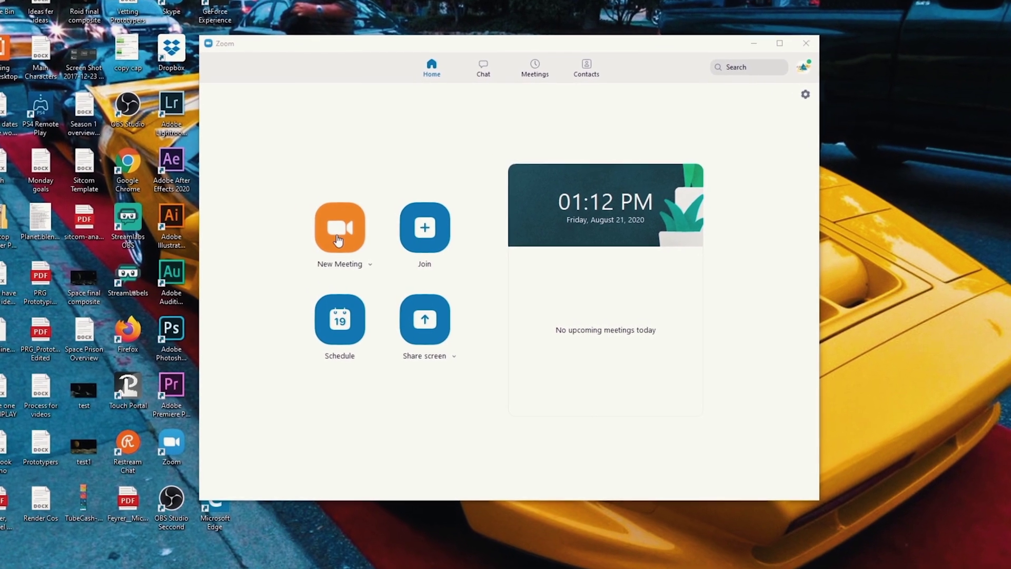
# Step: Start a new meeting with computer audio in the Zoom client and open its virtual background settings
pyautogui.click(340, 232)
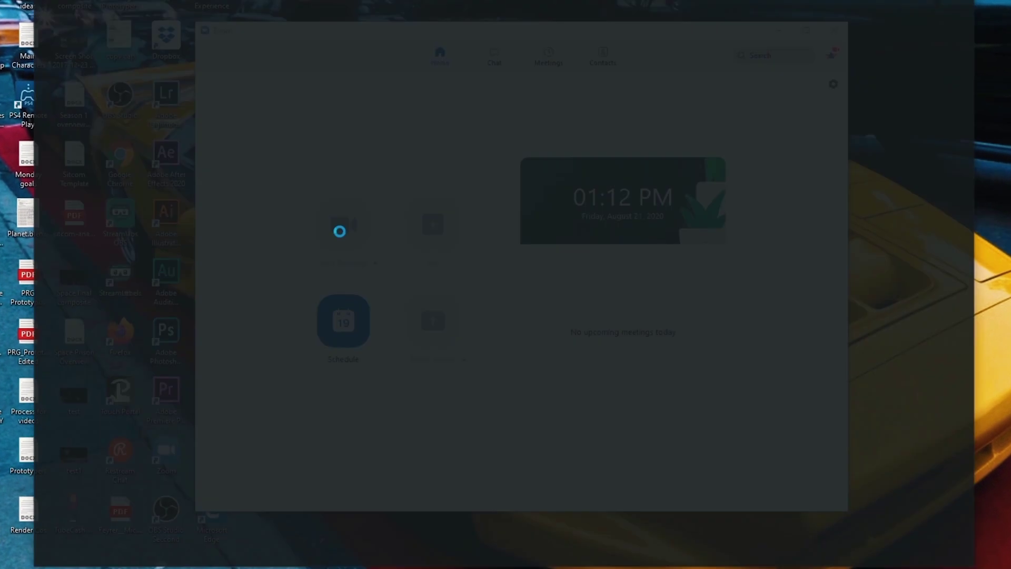
pyautogui.click(528, 245)
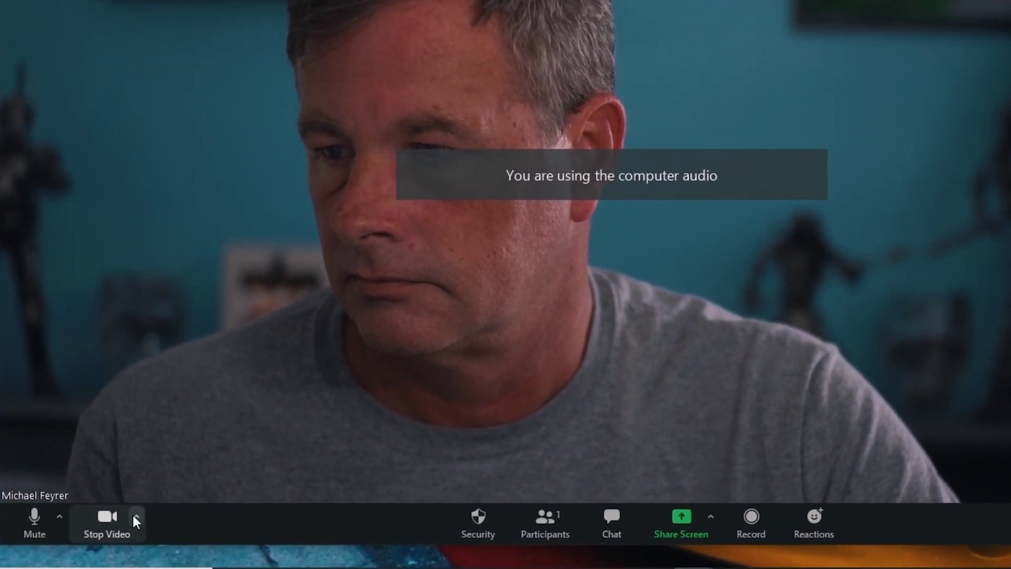
pyautogui.click(135, 518)
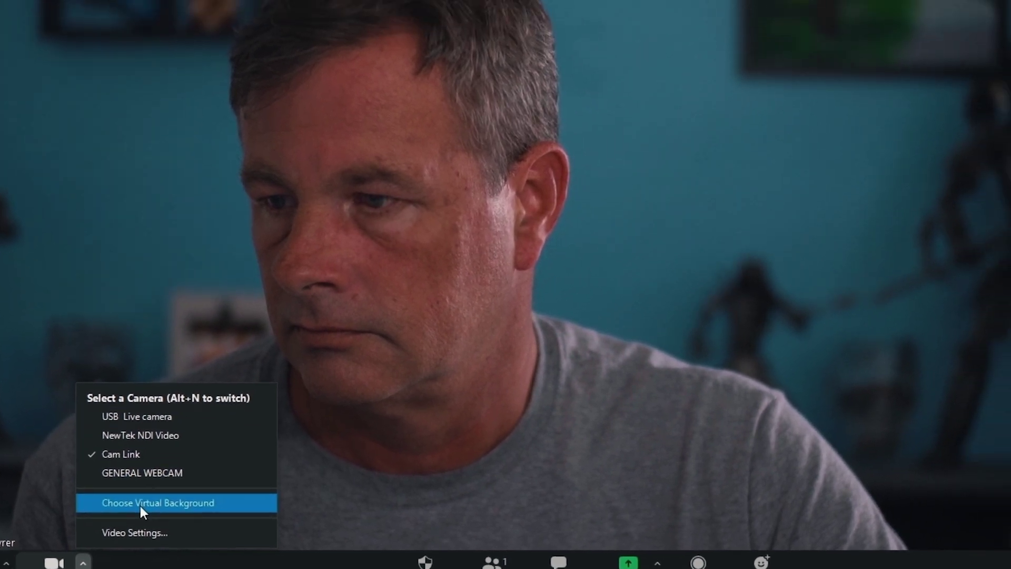
pyautogui.click(194, 456)
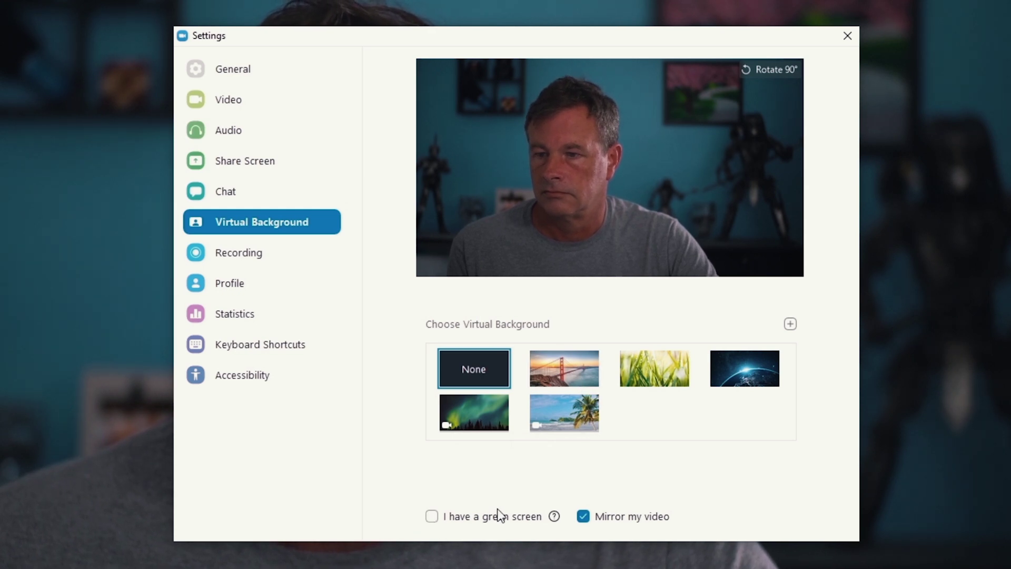
# Step: Apply the Golden Gate Bridge virtual background, downloading the Smart Virtual Background package for use without a green screen
pyautogui.click(552, 366)
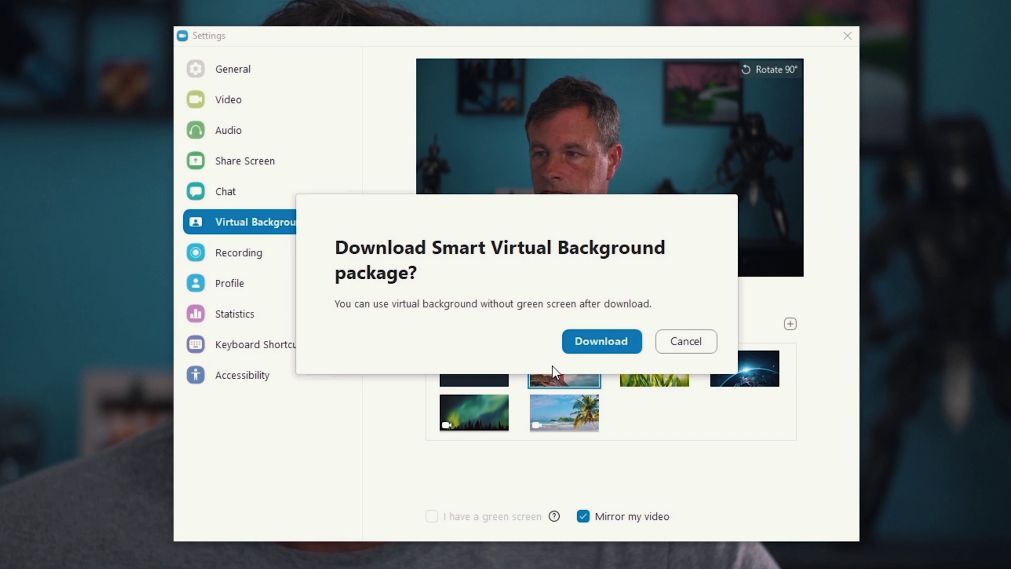
pyautogui.click(580, 346)
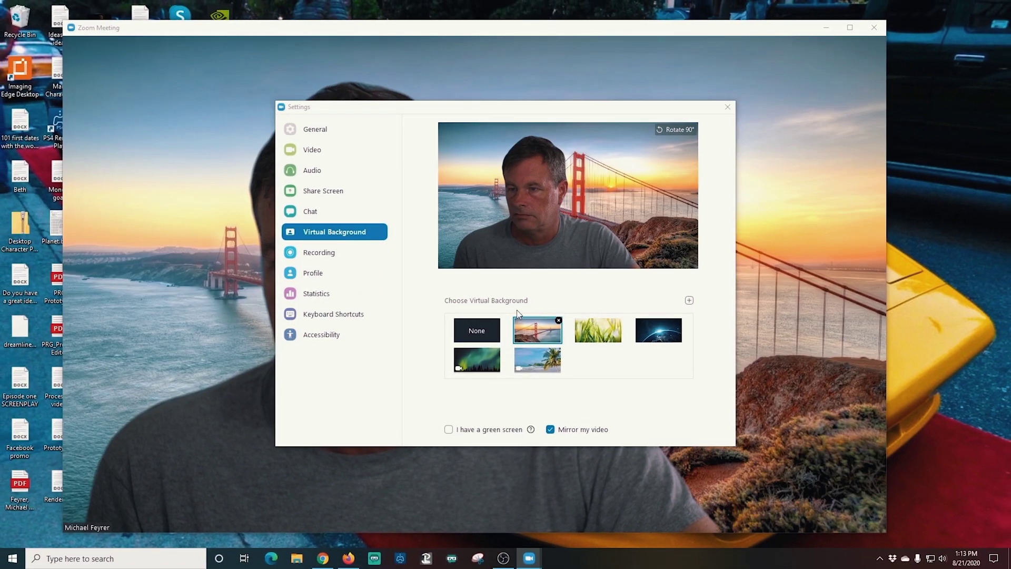
pyautogui.moveTo(446, 110); pyautogui.dragTo(470, 108)
# Step: Try the grass, Earth from space and beach virtual backgrounds in turn, moving the settings window to view each one
pyautogui.click(599, 336)
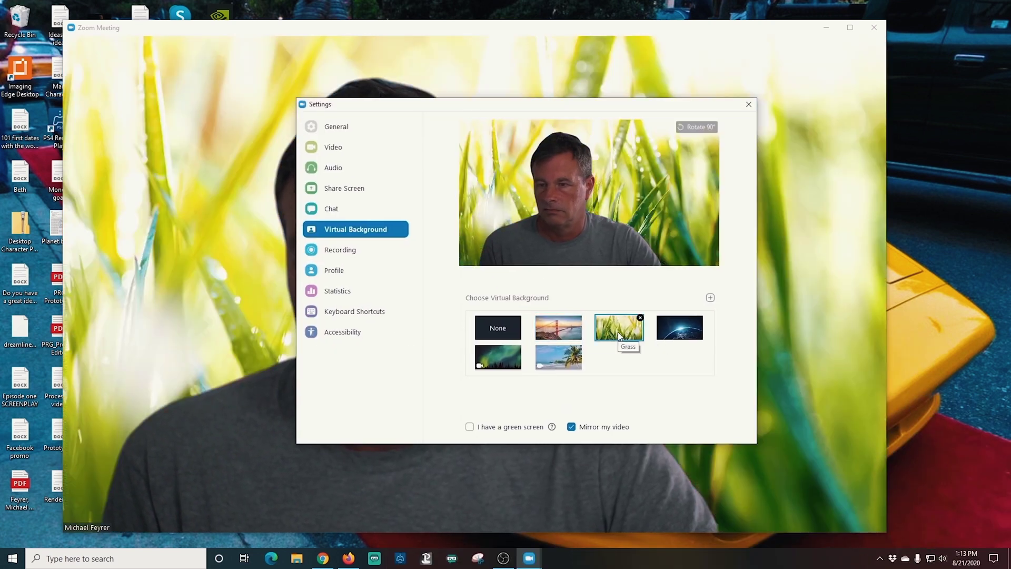
pyautogui.moveTo(496, 113); pyautogui.dragTo(436, 98)
pyautogui.click(630, 328)
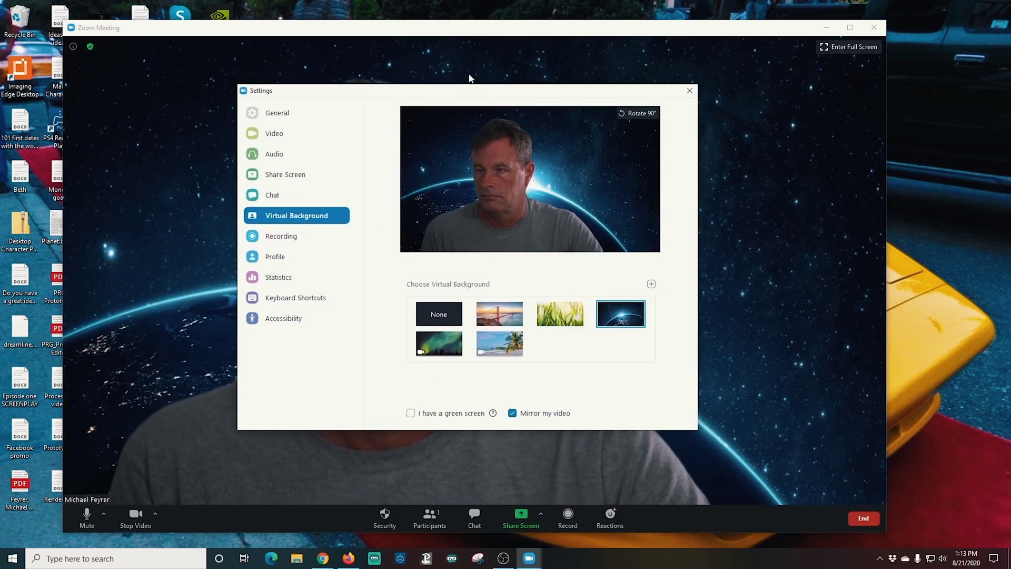
pyautogui.moveTo(471, 99); pyautogui.dragTo(502, 107)
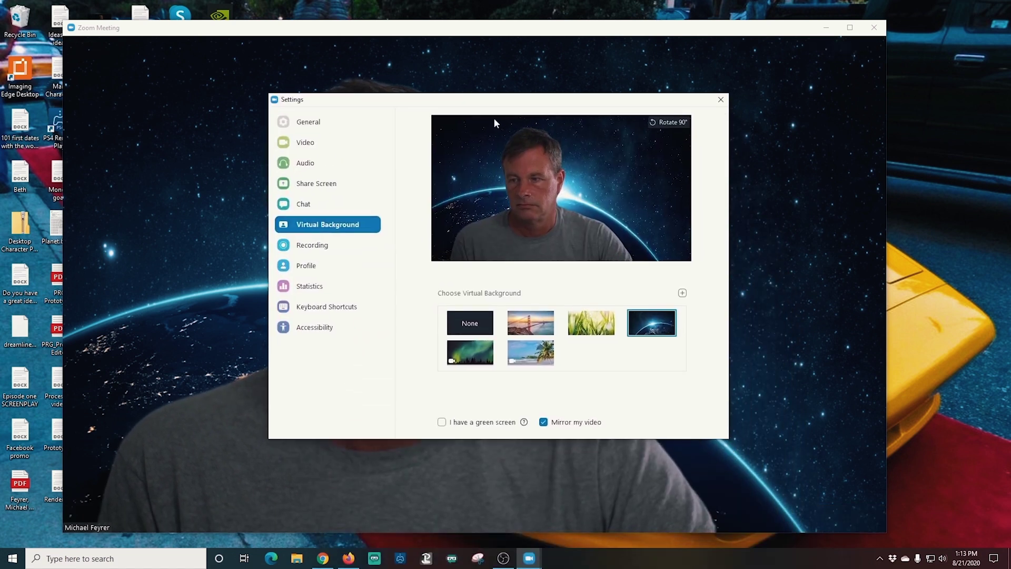
pyautogui.click(524, 364)
pyautogui.moveTo(504, 105); pyautogui.dragTo(576, 128)
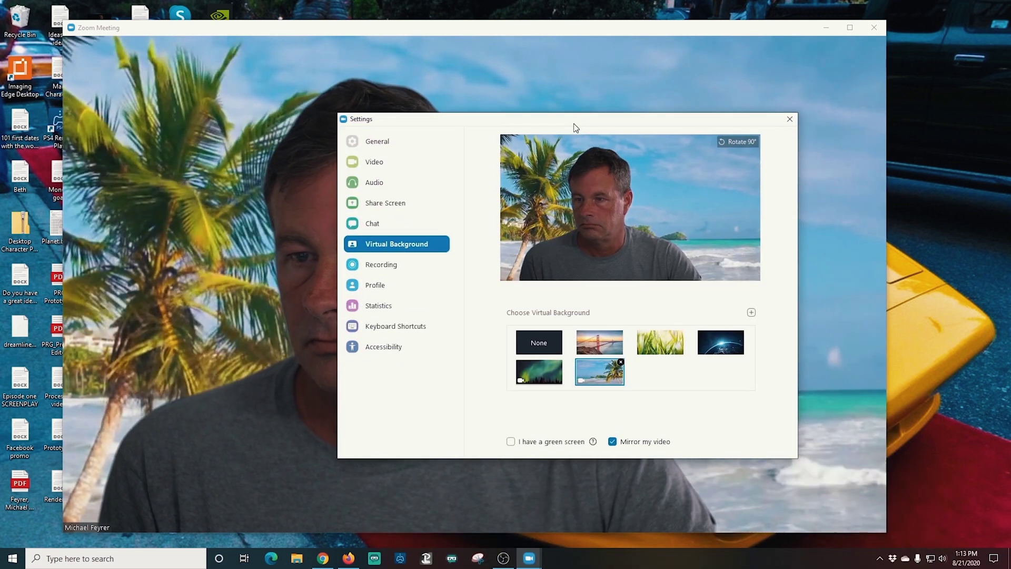
# Step: Add the Agua-natural video from the Monica Cam folder on the SSD OBS (E:) drive as a virtual background
pyautogui.click(751, 313)
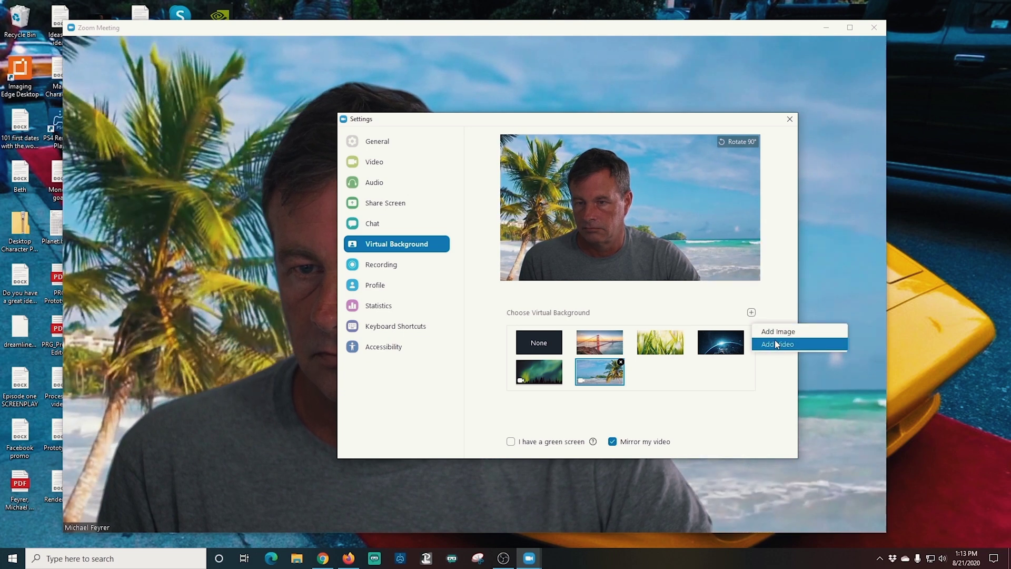
pyautogui.click(777, 344)
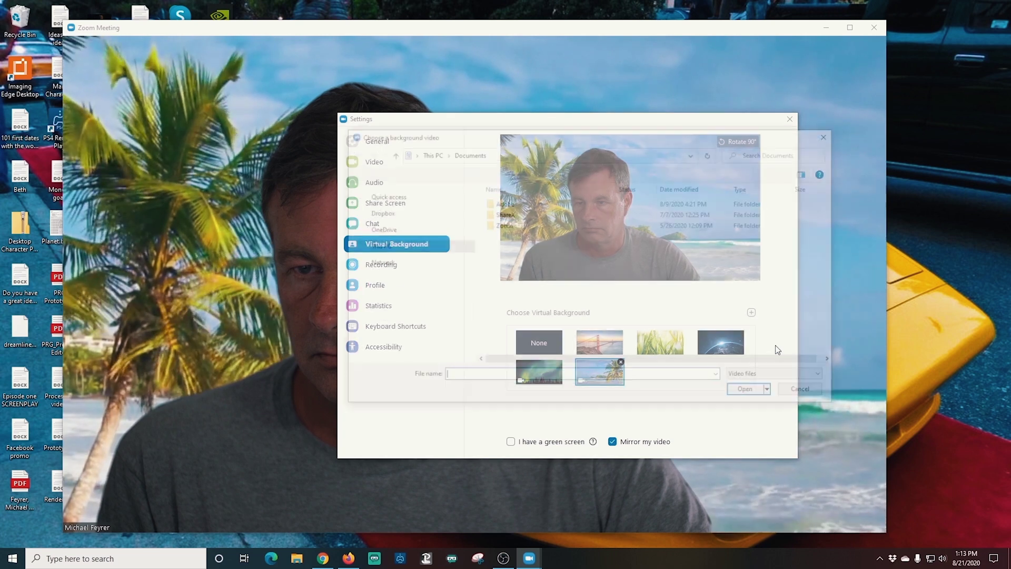
pyautogui.click(384, 322)
pyautogui.scroll(-3, 380, 328)
pyautogui.click(386, 300)
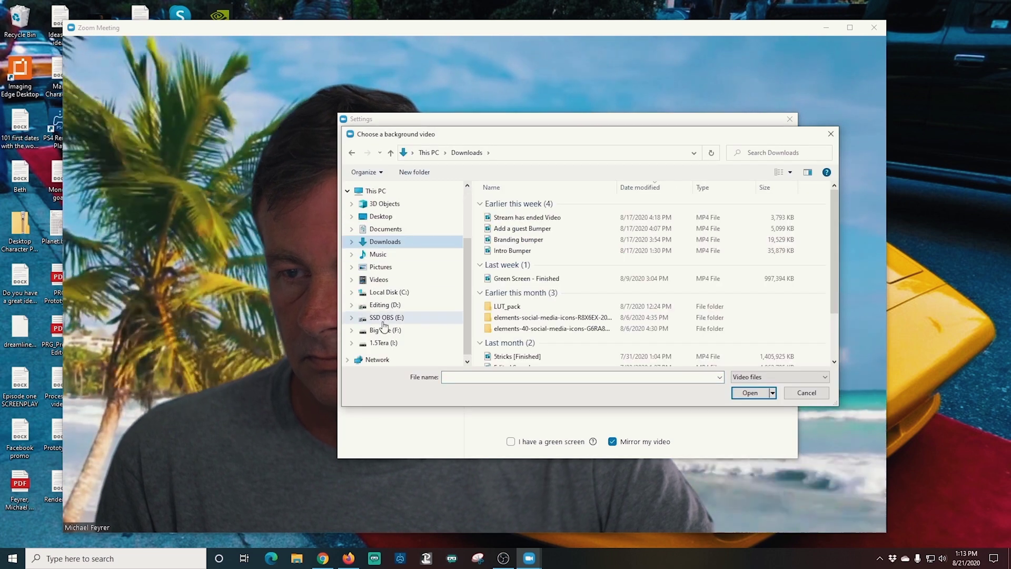
pyautogui.scroll(-2, 553, 263)
pyautogui.doubleClick(526, 250)
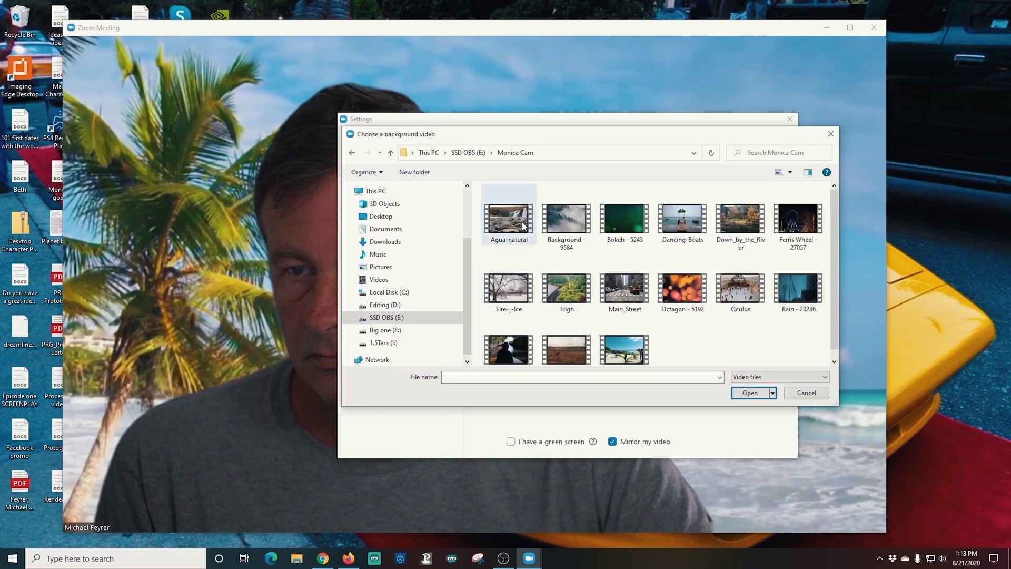
pyautogui.click(745, 392)
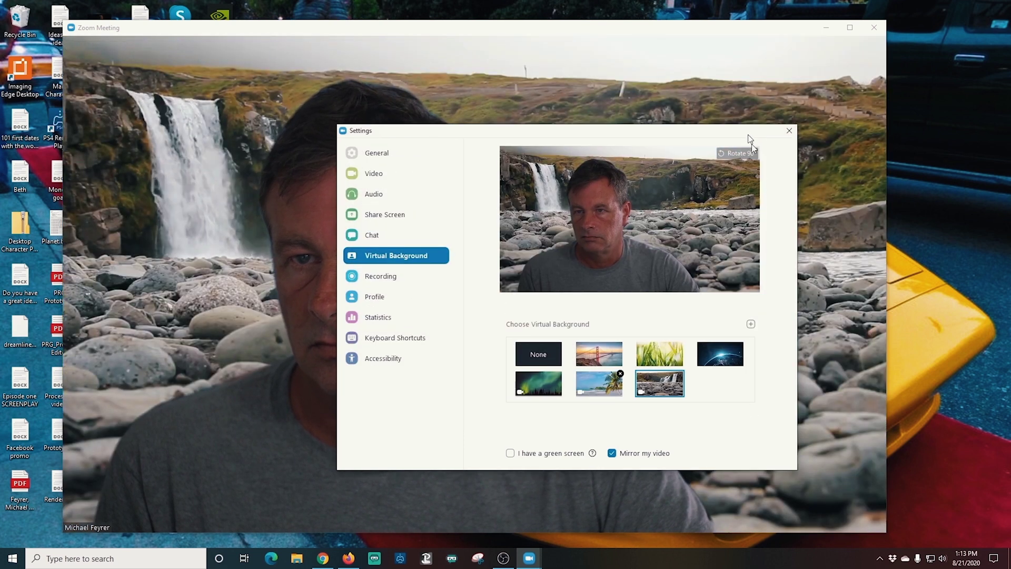
pyautogui.moveTo(752, 120); pyautogui.dragTo(723, 105)
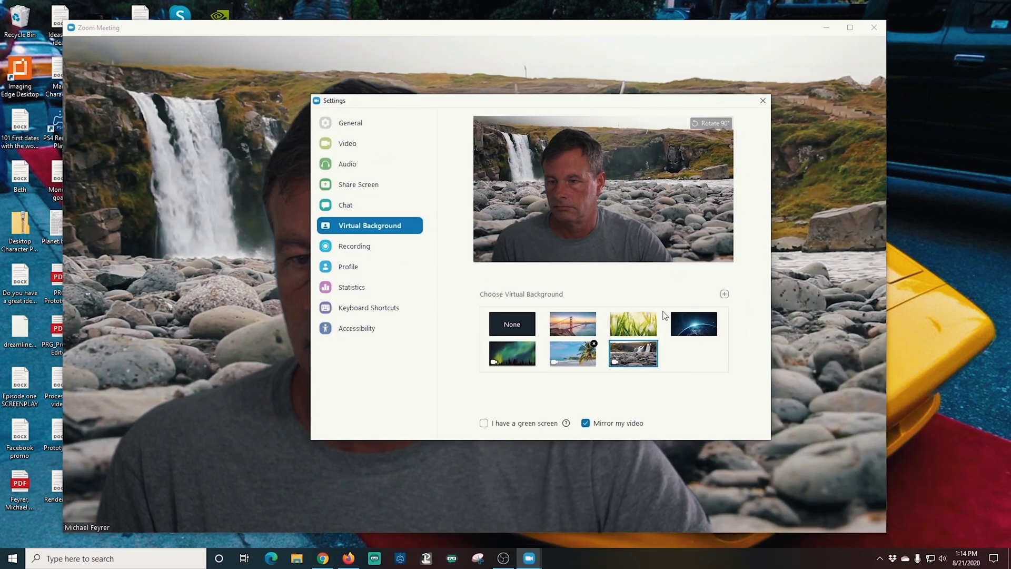
# Step: Turn off video mirroring to compare the view, and turn it back on
pyautogui.click(585, 423)
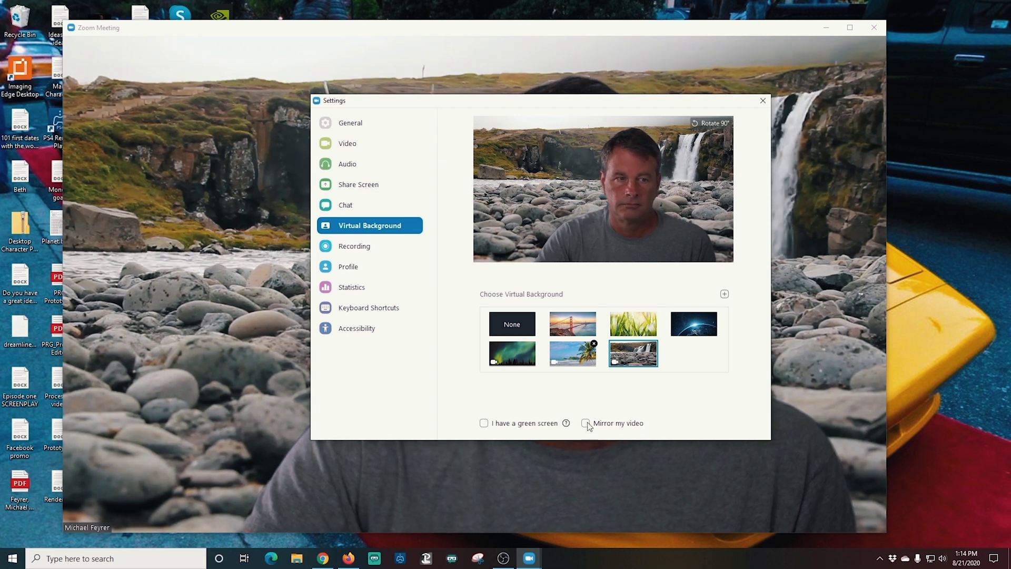
pyautogui.moveTo(572, 112); pyautogui.dragTo(447, 128)
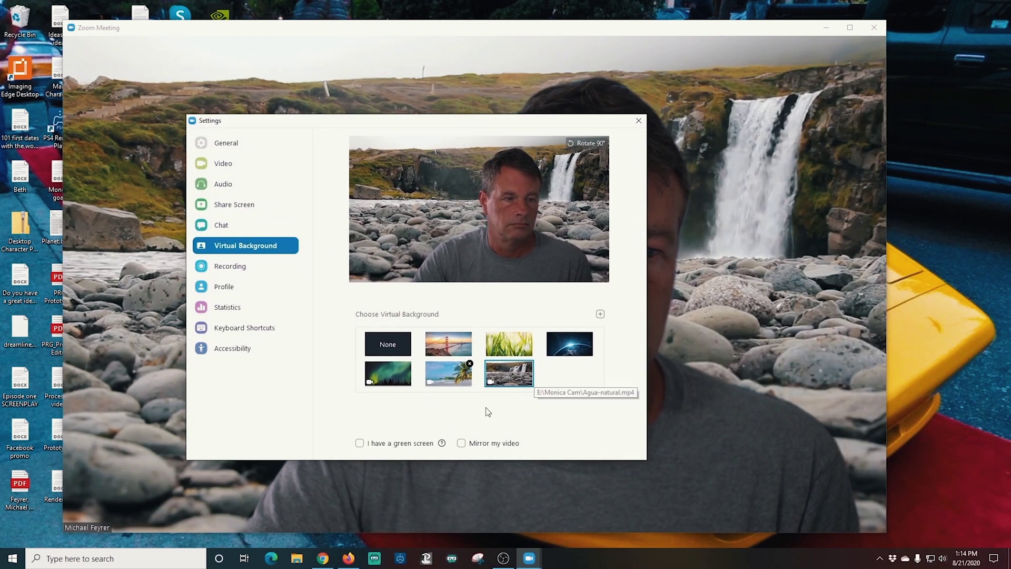
pyautogui.click(461, 442)
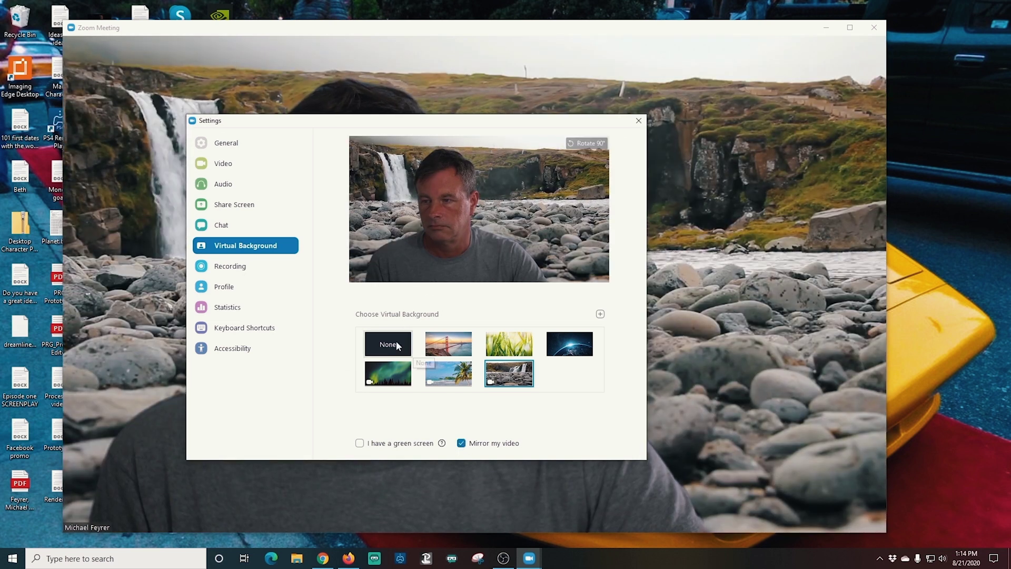
# Step: Set the virtual background to None, replace it with the northern lights video, and move the settings window clear of the meeting view
pyautogui.click(398, 346)
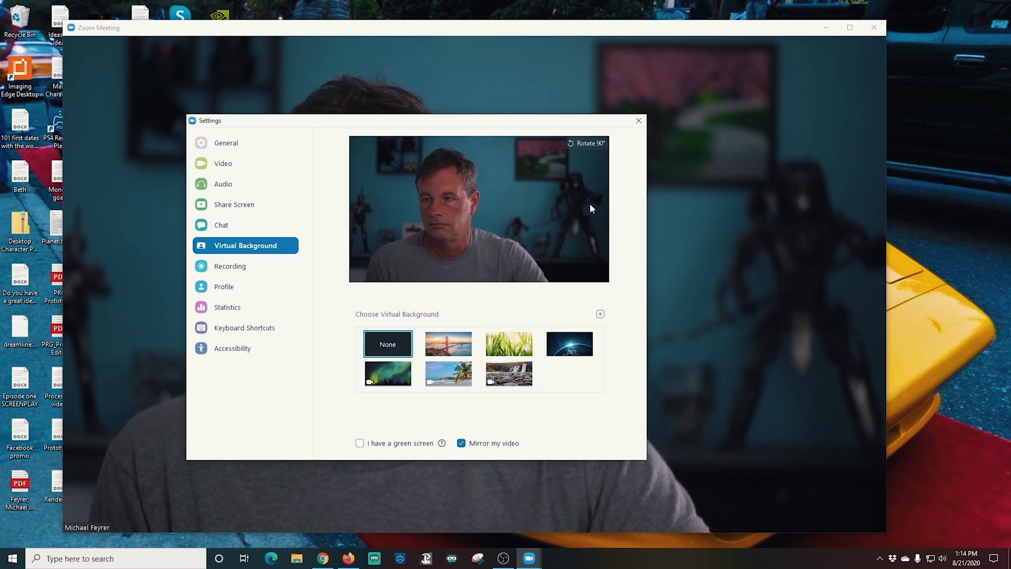
pyautogui.moveTo(552, 130); pyautogui.dragTo(482, 113)
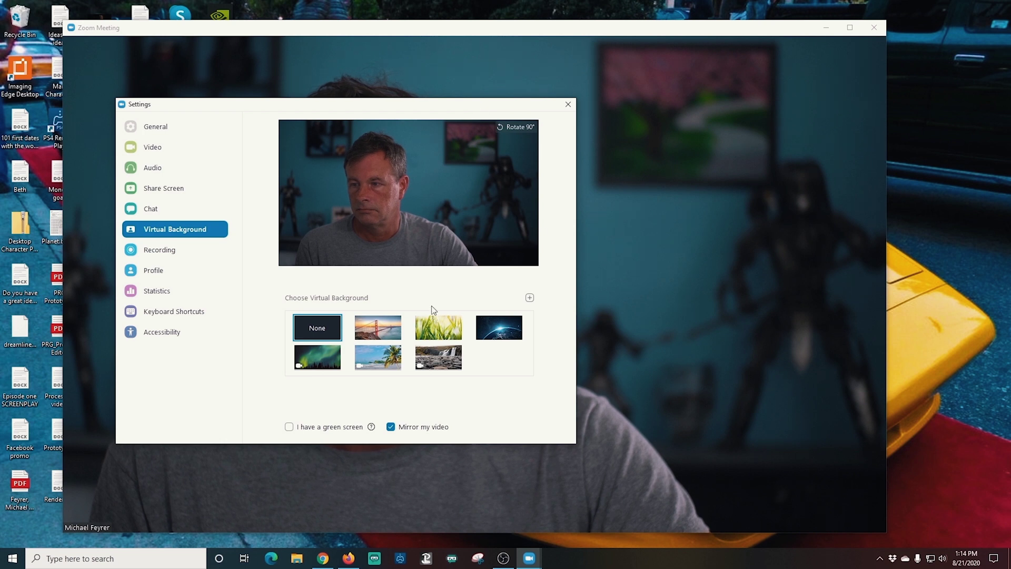
pyautogui.click(315, 367)
pyautogui.moveTo(345, 104); pyautogui.dragTo(941, 566)
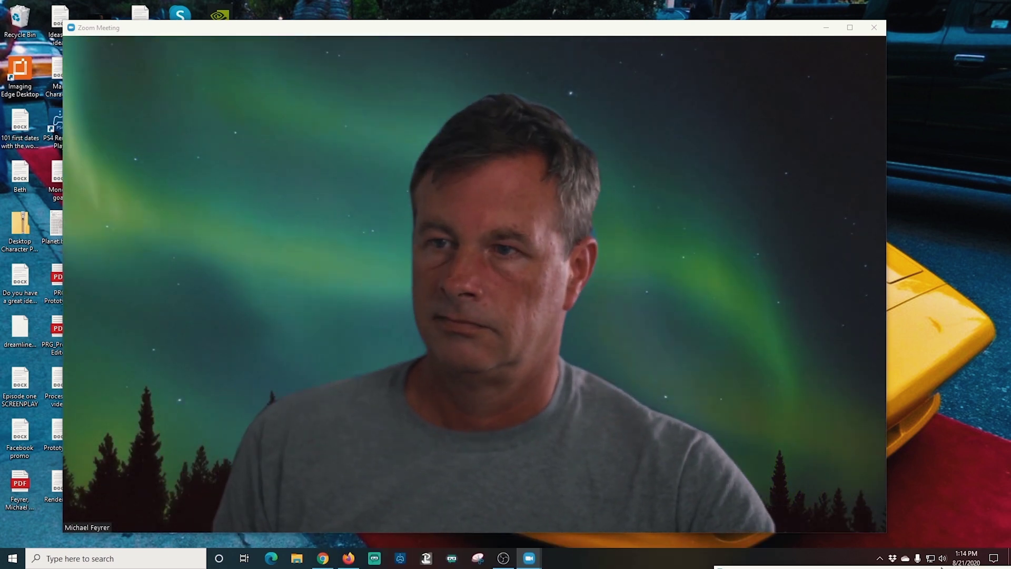